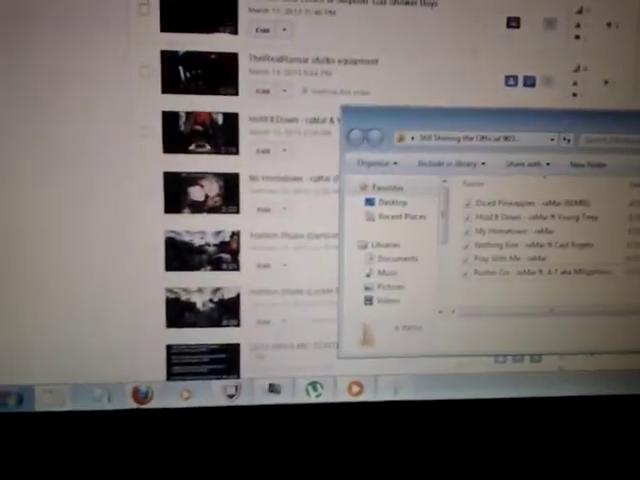
# Step: Leave the mixtape folder window and cycle through Yahoo Finance to the Facebook Dark Room chat
pyautogui.hotkey('alt', 'Tab')
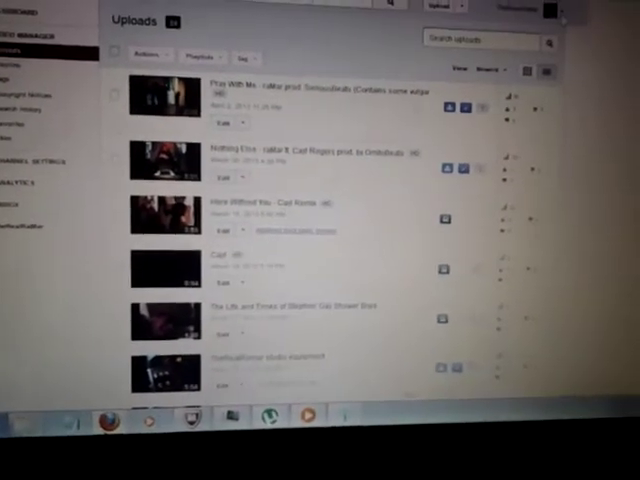
pyautogui.hotkey('ctrl', 'Tab')
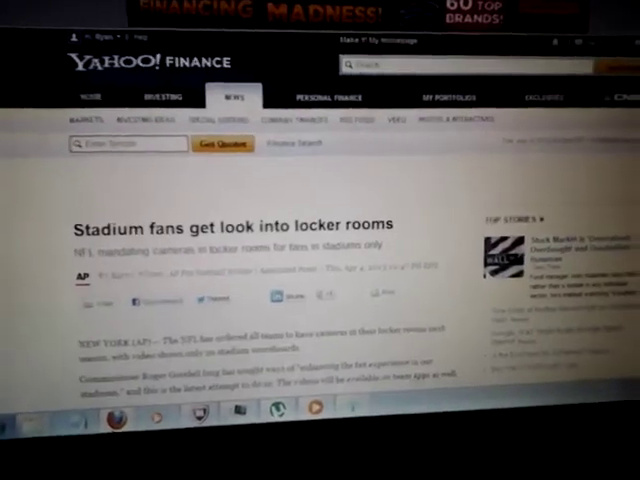
pyautogui.scroll(-5, 320, 300)
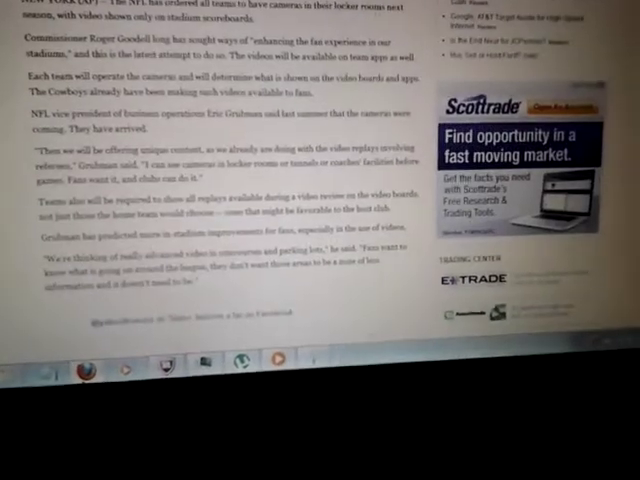
pyautogui.hotkey('ctrl', 'Tab')
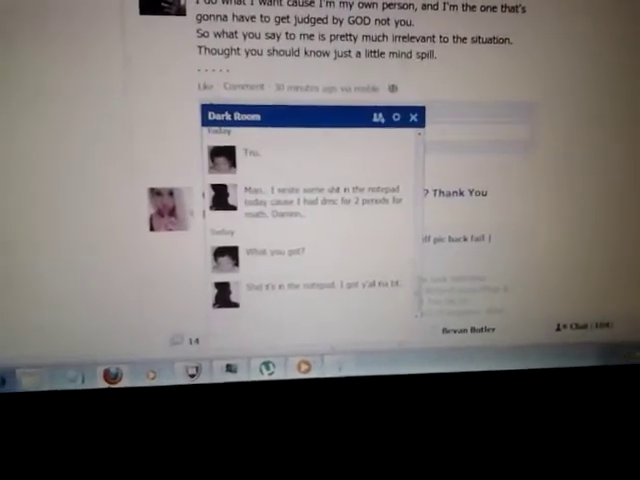